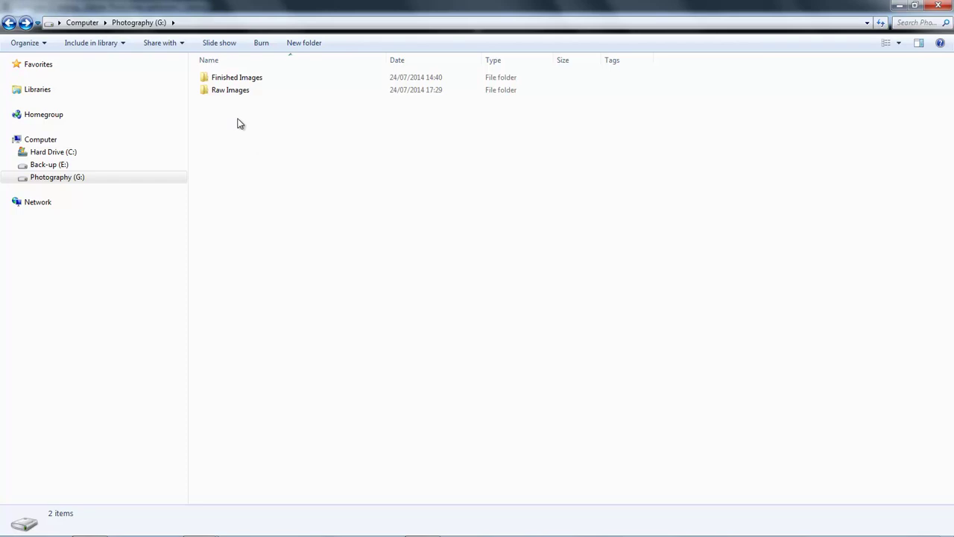
Examine the July and June subfolders of the 2014 folder inside Finished Images, and return to the Photography (G:) drive.
{"action": "double_click", "coordinate": [230, 80]}
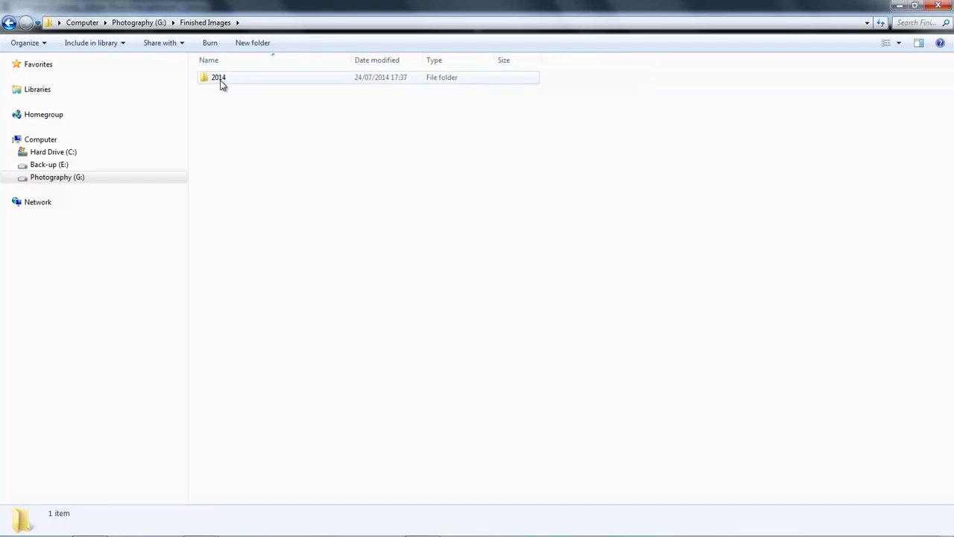
{"action": "double_click", "coordinate": [220, 79]}
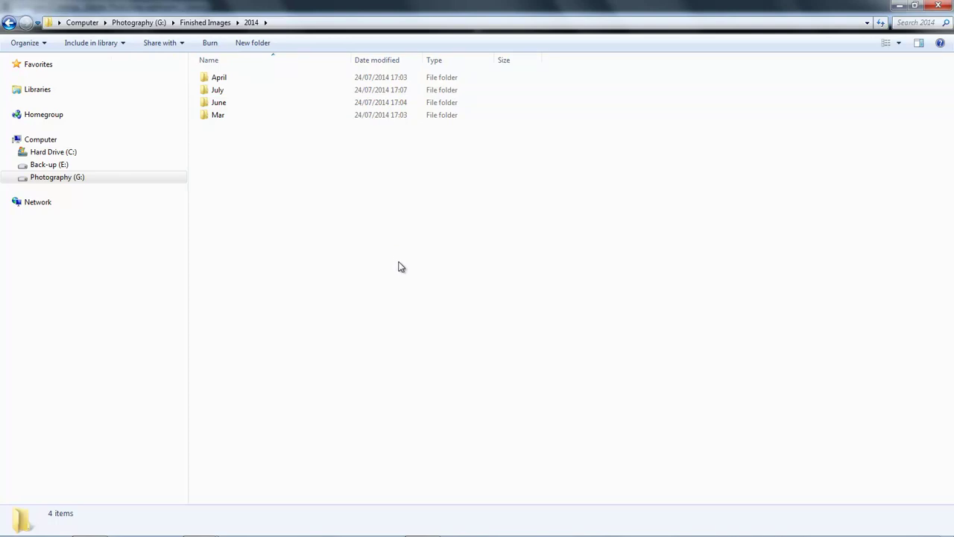
{"action": "double_click", "coordinate": [218, 90]}
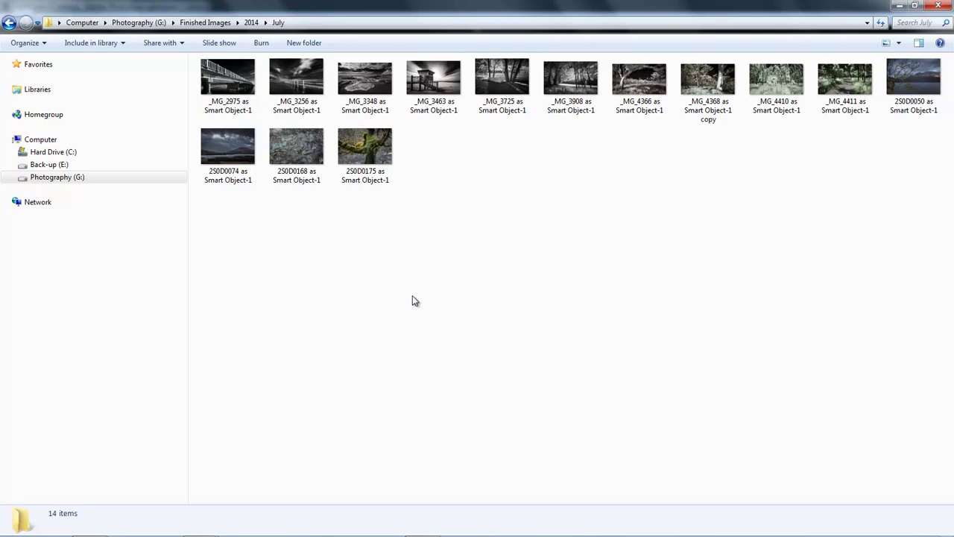
{"action": "left_click", "coordinate": [9, 22]}
{"action": "double_click", "coordinate": [221, 104]}
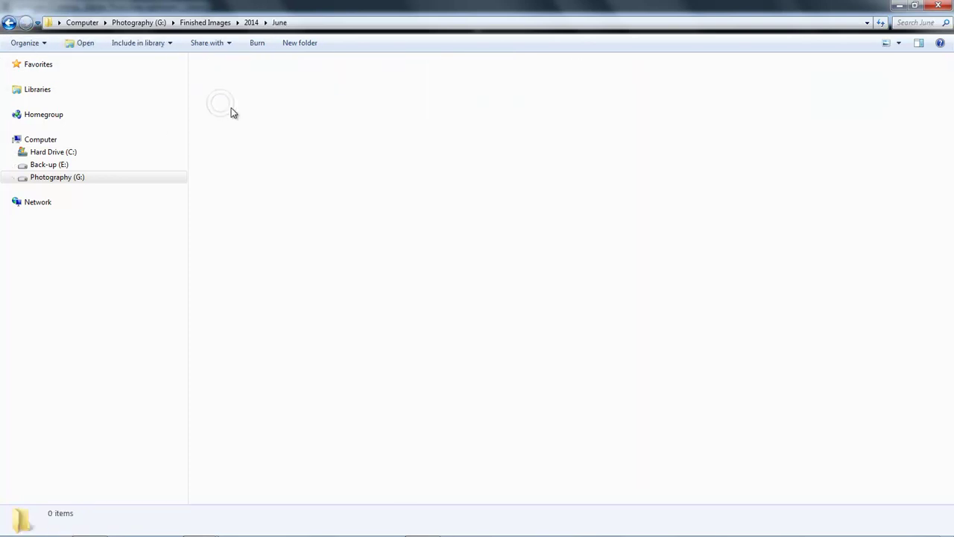
{"action": "mouse_move", "coordinate": [520, 355]}
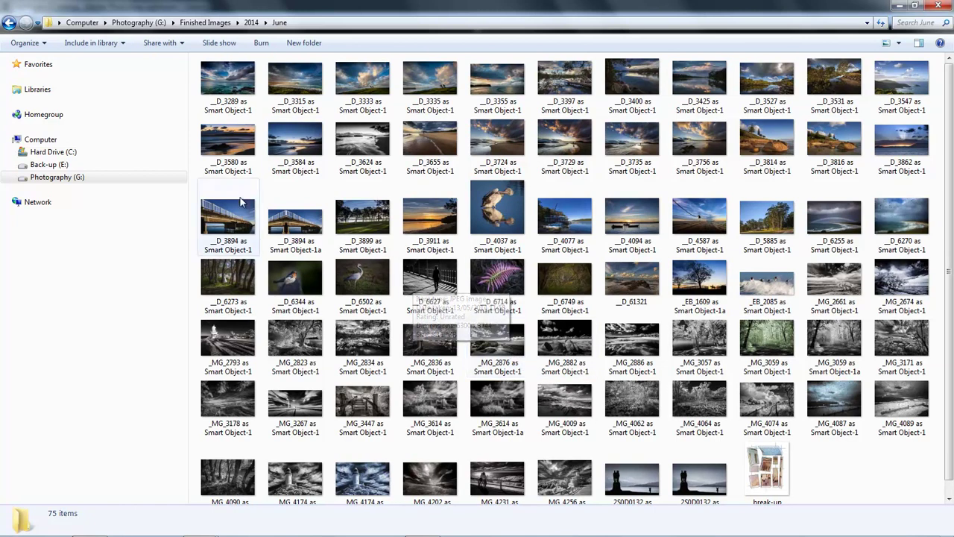
{"action": "left_click", "coordinate": [9, 24]}
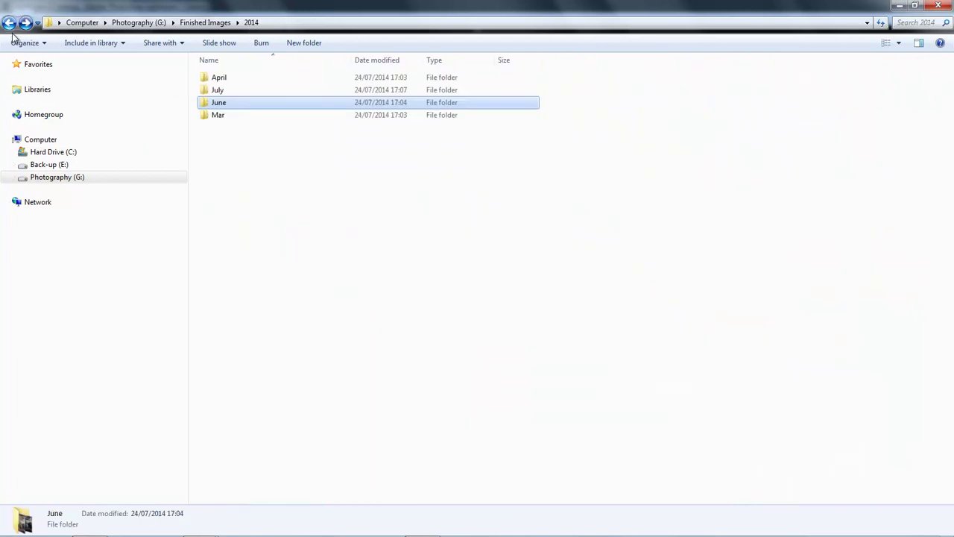
{"action": "left_click", "coordinate": [9, 24]}
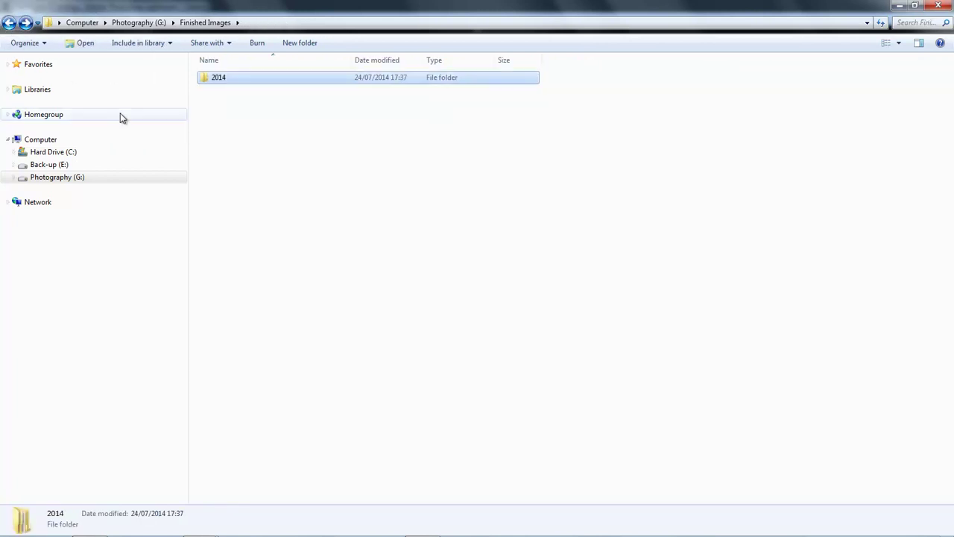
{"action": "left_click", "coordinate": [9, 24]}
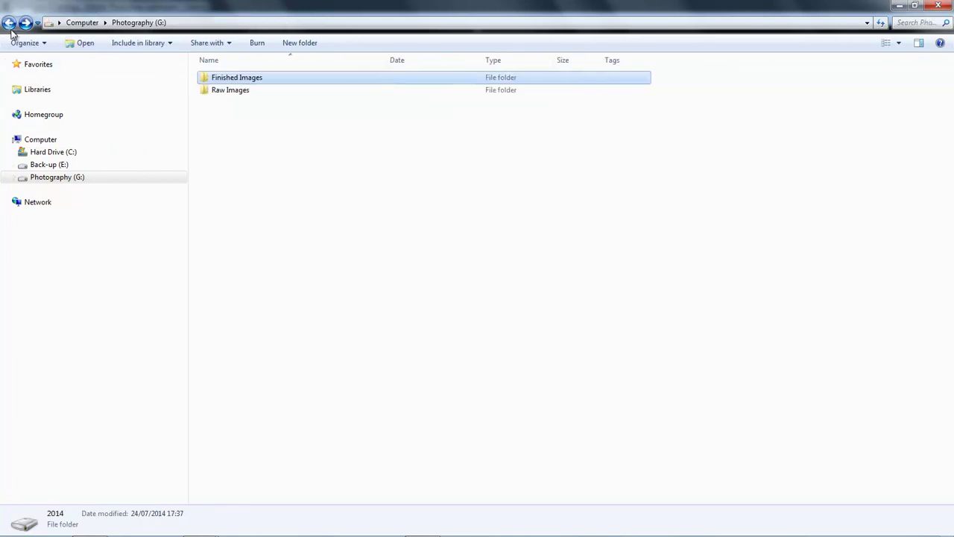
Create a new folder named 2014 inside the Raw Images folder.
{"action": "left_click", "coordinate": [227, 90]}
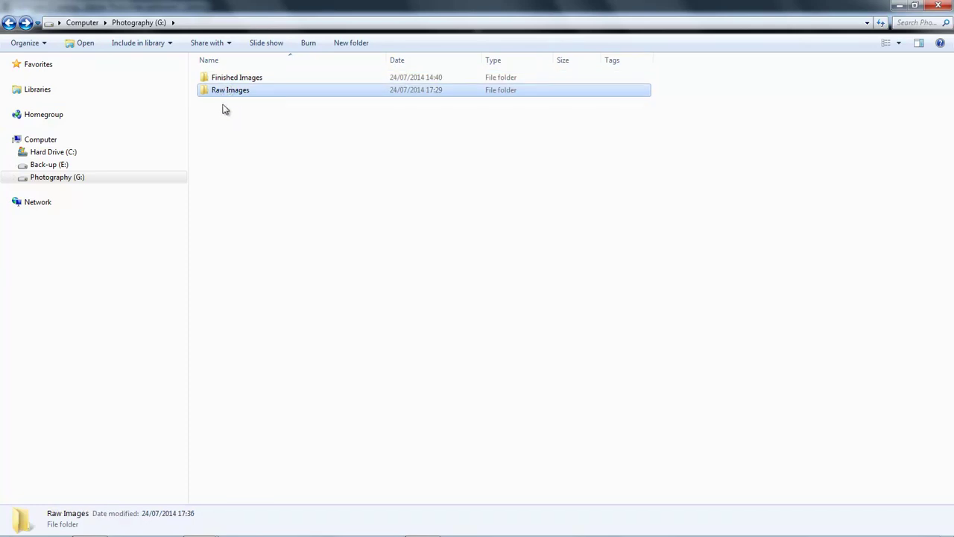
{"action": "double_click", "coordinate": [215, 91]}
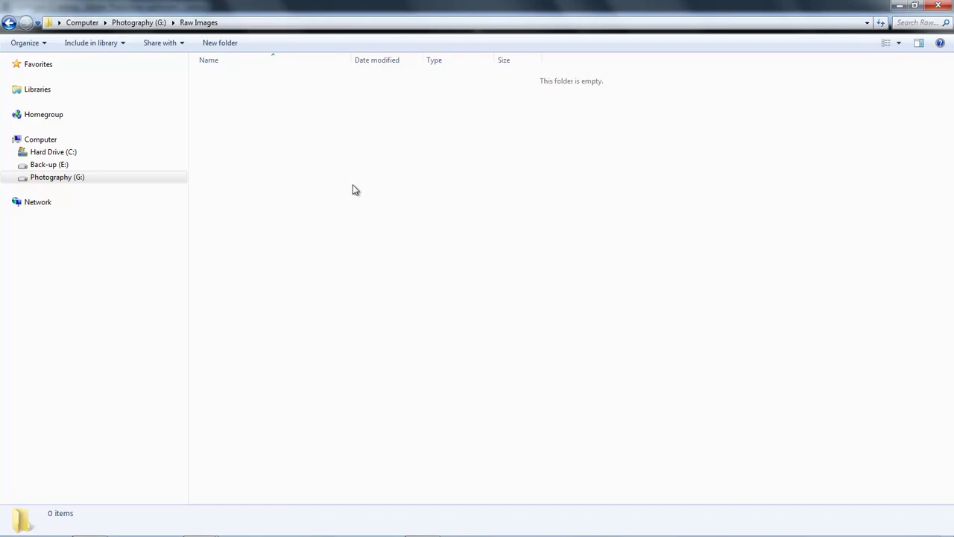
{"action": "left_click", "coordinate": [219, 44]}
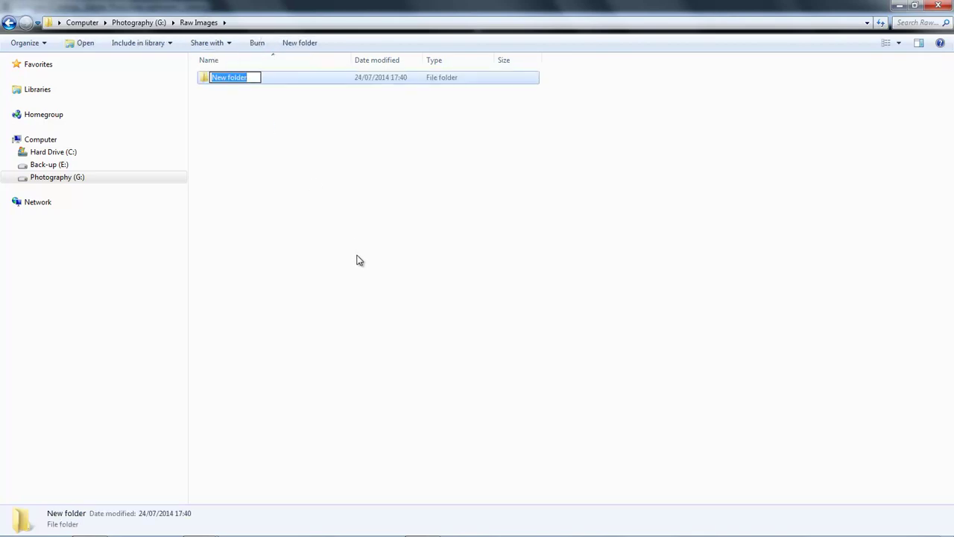
{"action": "type", "text": "2014"}
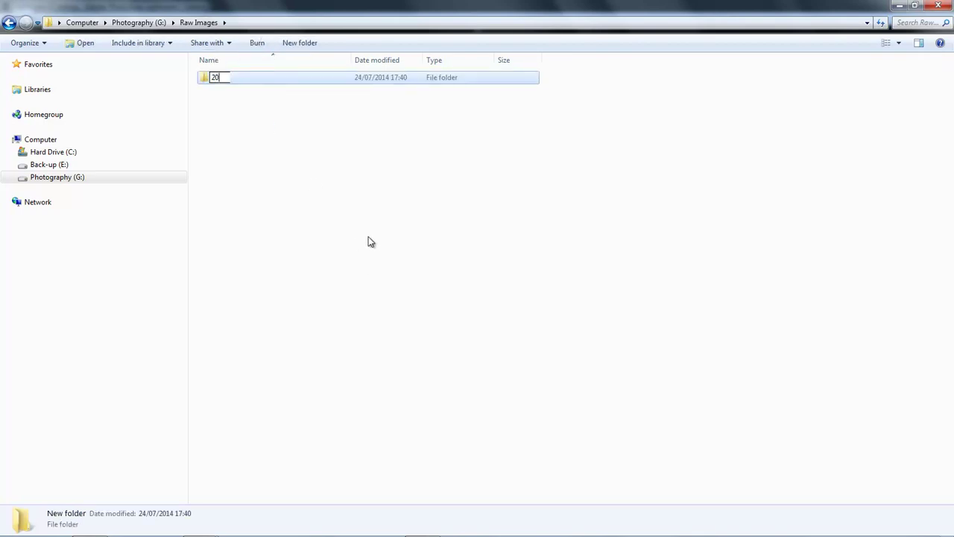
{"action": "left_click", "coordinate": [372, 256]}
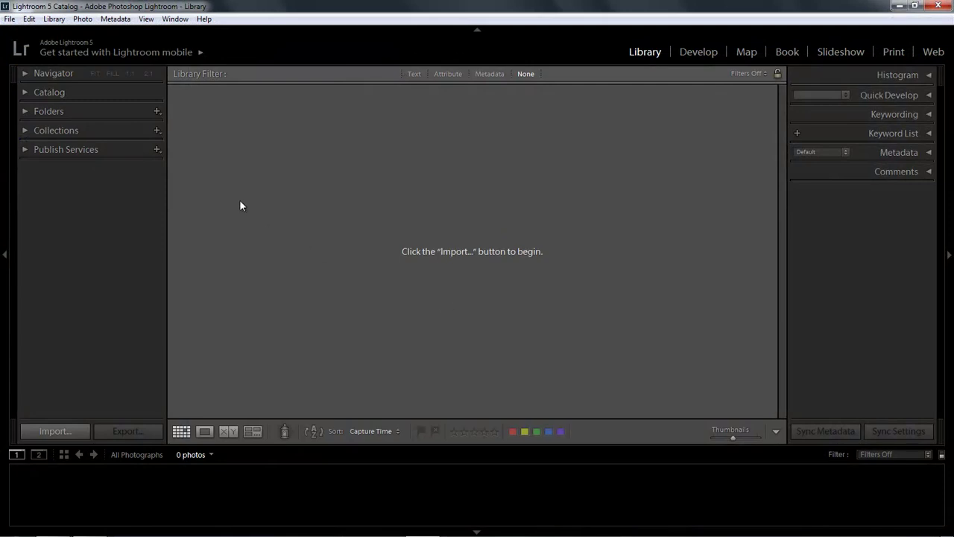
In Lightroom, create a new catalog named "2014 Raw Catalog" in the Raw Images\2014 folder on the Photography (G:) drive.
{"action": "left_click", "coordinate": [10, 19]}
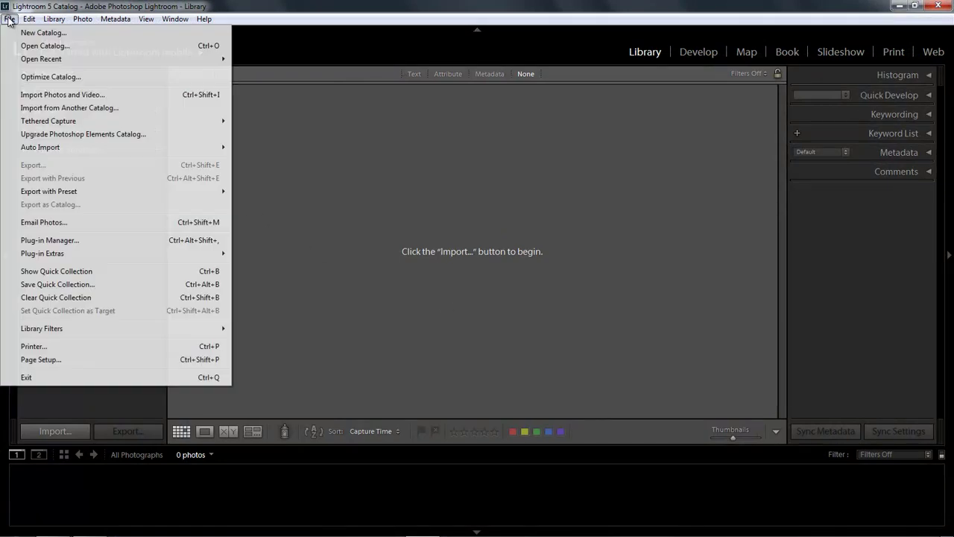
{"action": "left_click", "coordinate": [32, 34]}
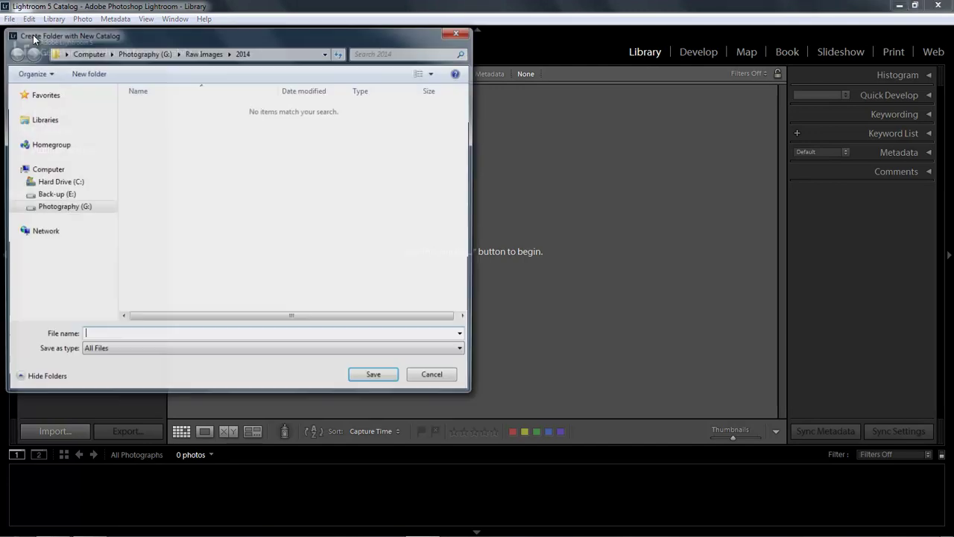
{"action": "left_click", "coordinate": [57, 210]}
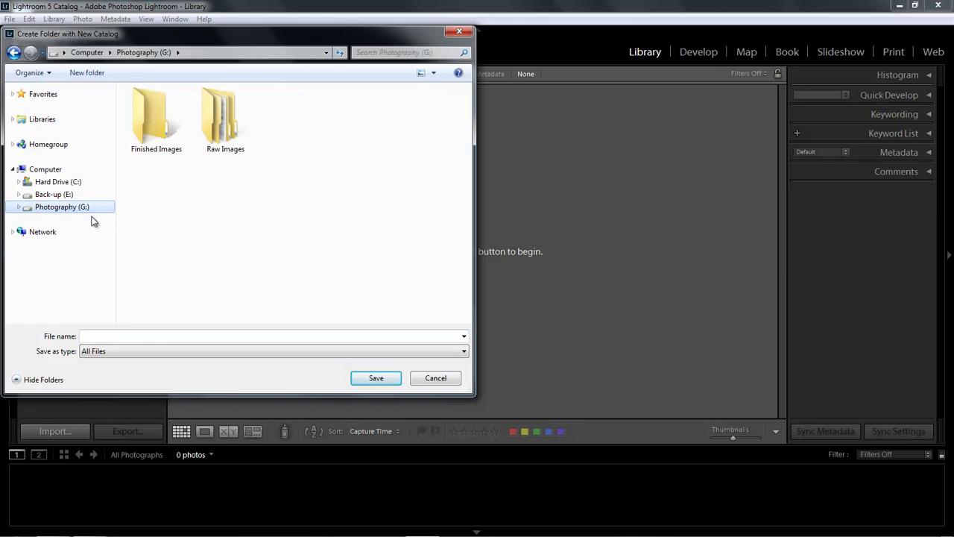
{"action": "double_click", "coordinate": [221, 124]}
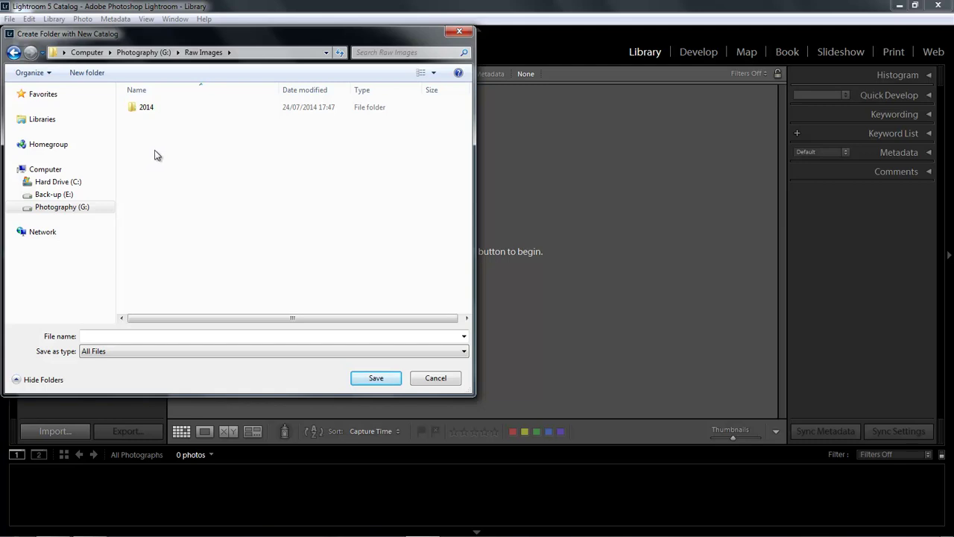
{"action": "double_click", "coordinate": [146, 111]}
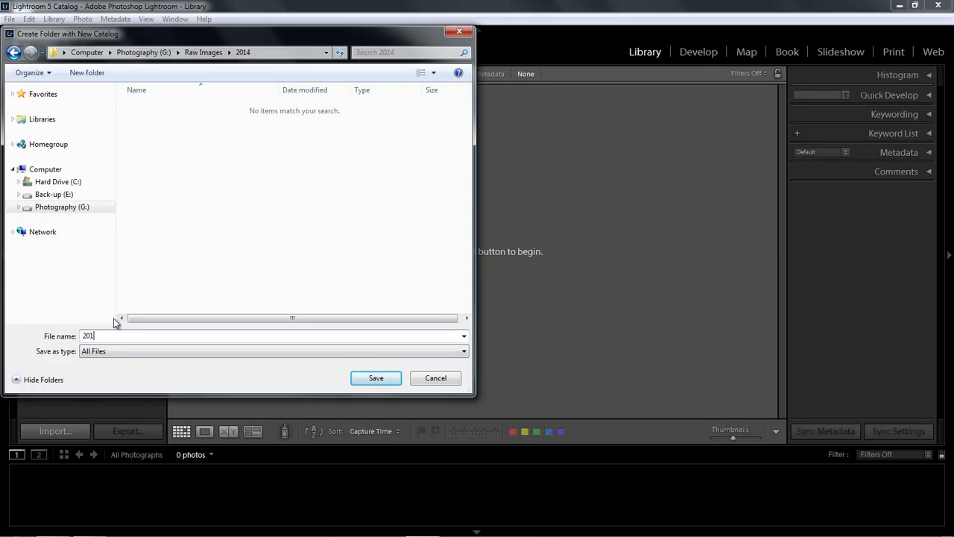
{"action": "type", "text": "2014 Raw Catalog"}
{"action": "left_click", "coordinate": [377, 379]}
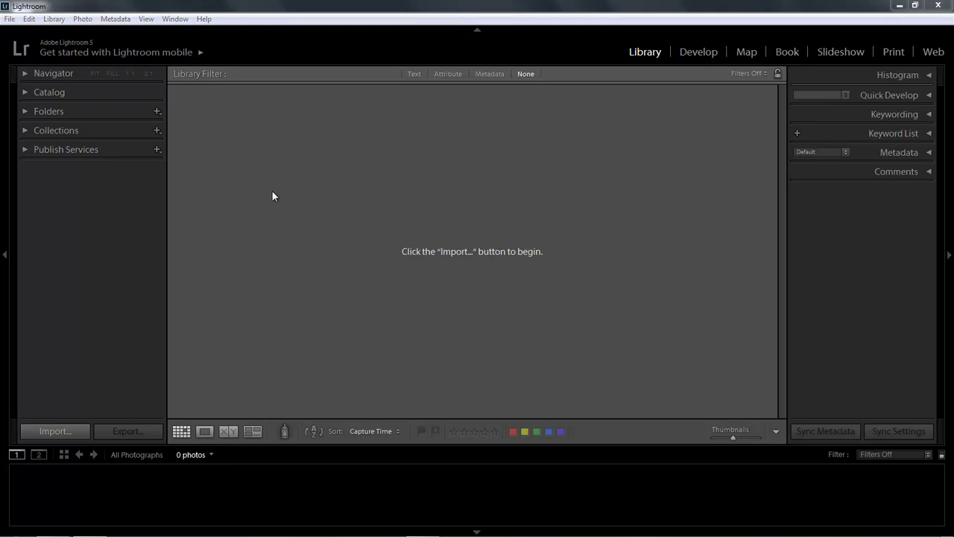
Create another new catalog named "2014 Fin Catalog" in the Finished Images\2014 folder on the Photography (G:) drive.
{"action": "left_click", "coordinate": [9, 20]}
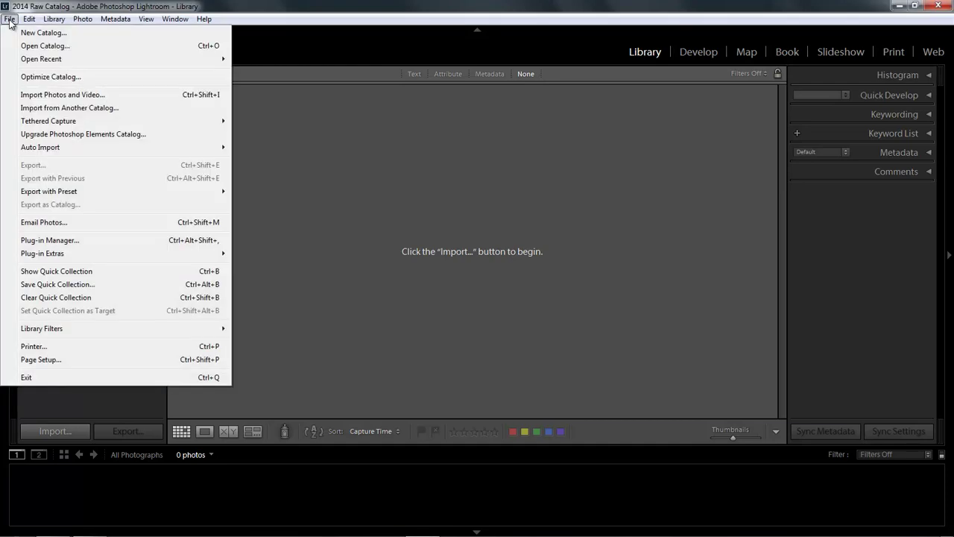
{"action": "left_click", "coordinate": [30, 34]}
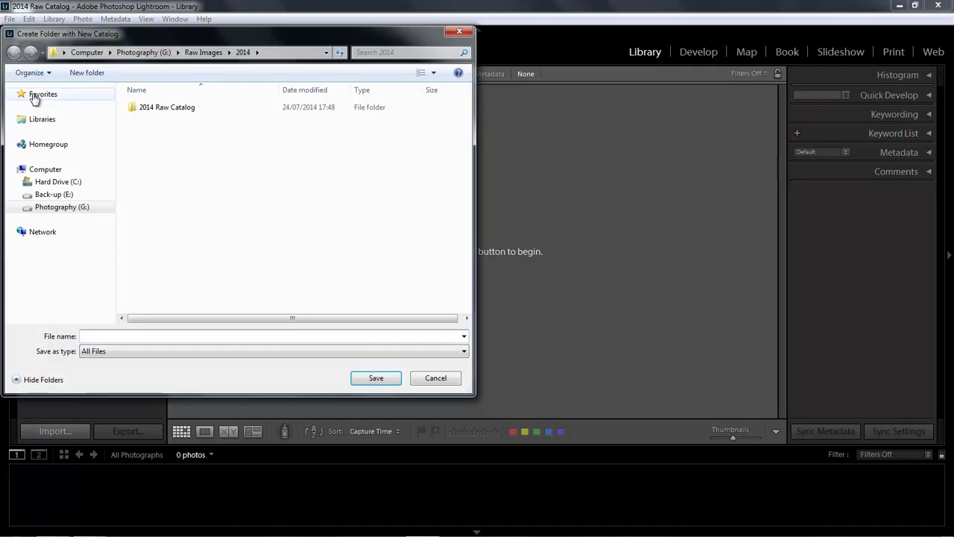
{"action": "left_click", "coordinate": [55, 209]}
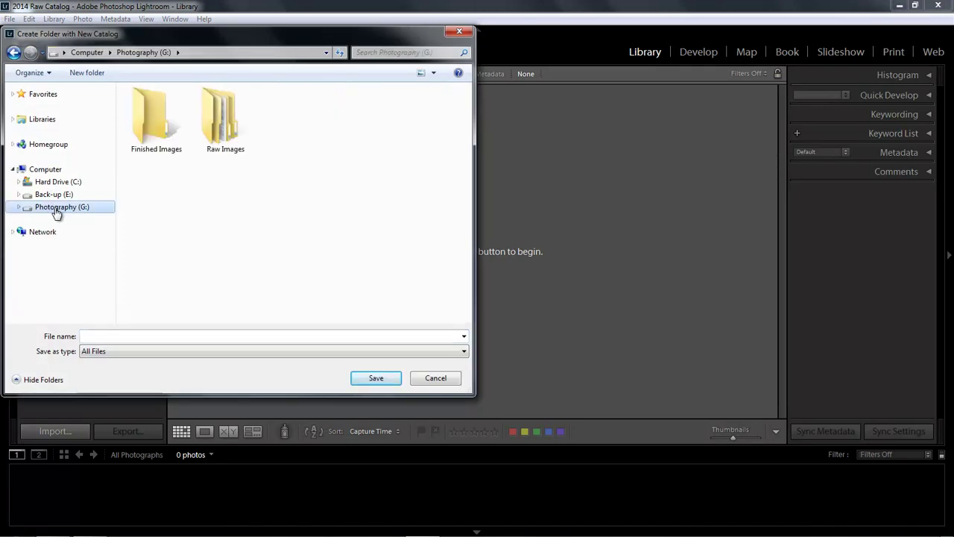
{"action": "double_click", "coordinate": [153, 122]}
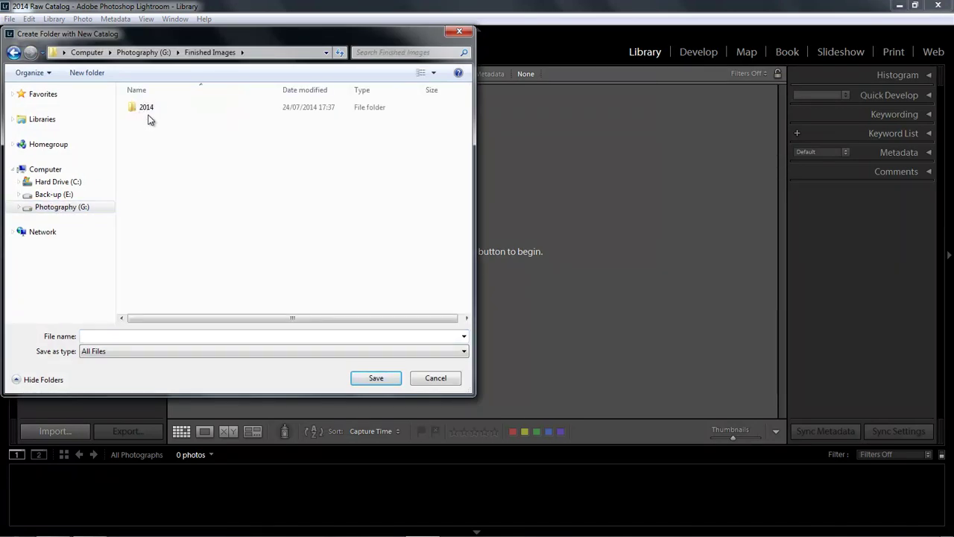
{"action": "double_click", "coordinate": [138, 108]}
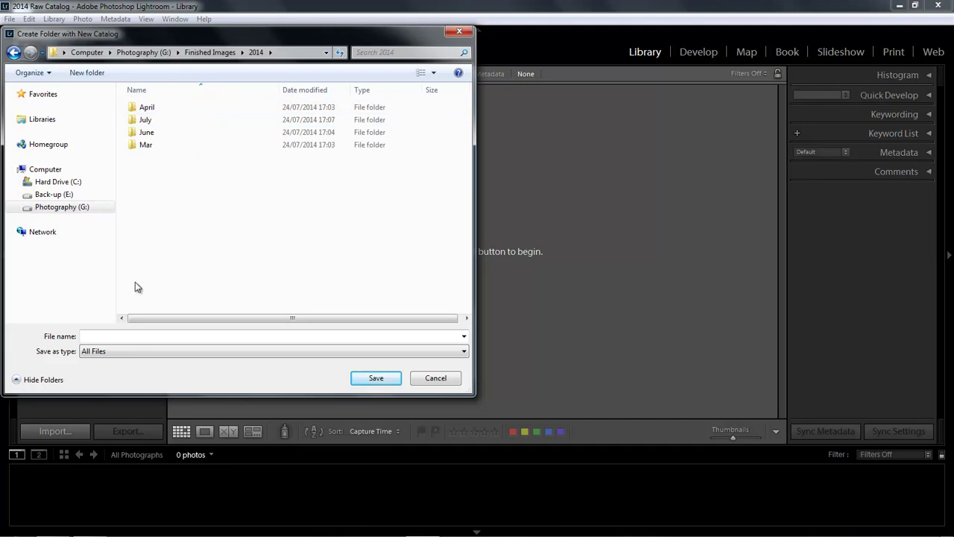
{"action": "left_click", "coordinate": [93, 335]}
{"action": "type", "text": "2014 F"}
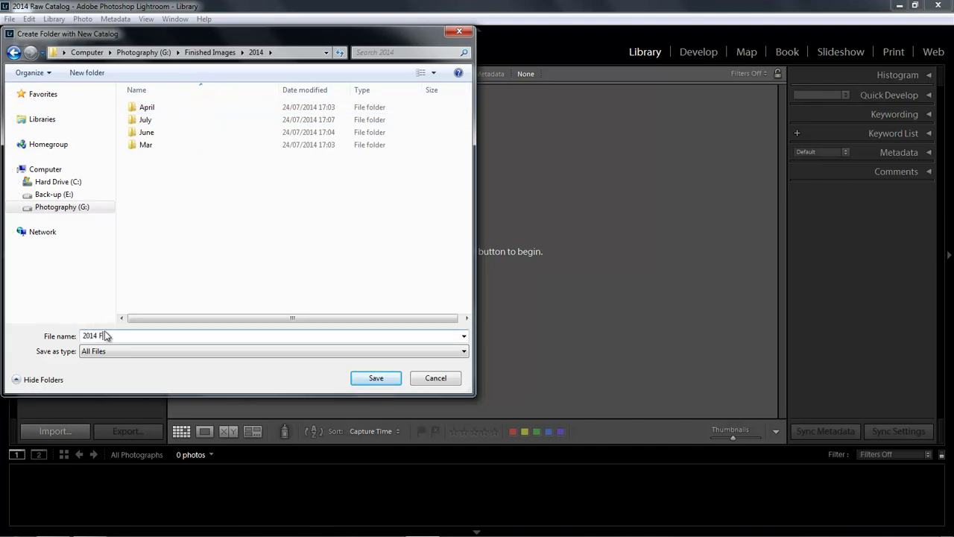
{"action": "type", "text": "i Catalog"}
{"action": "left_click", "coordinate": [105, 336]}
{"action": "type", "text": "n"}
{"action": "left_click", "coordinate": [377, 377]}
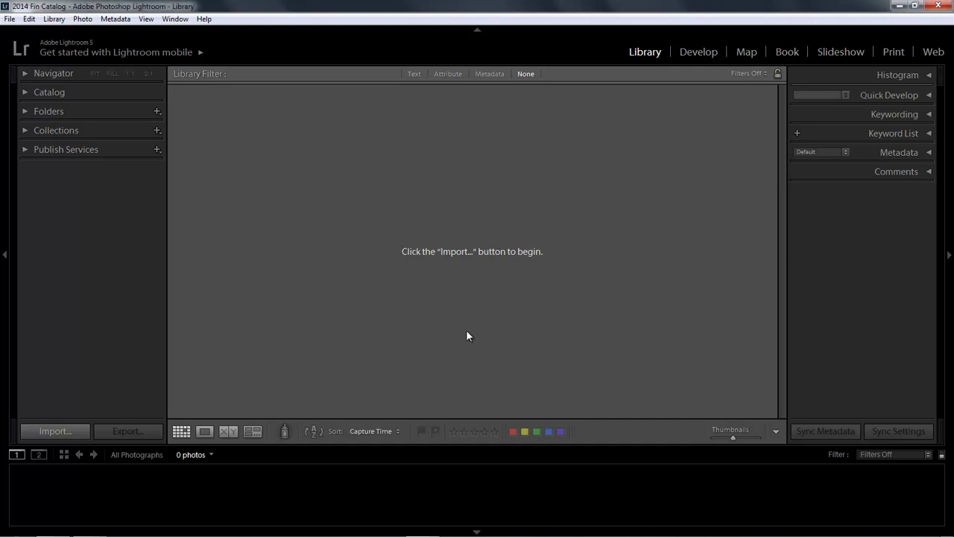
Open the 2014 Raw Catalog file from its folder in Raw Images\2014 and relaunch Lightroom with it.
{"action": "left_click", "coordinate": [9, 18]}
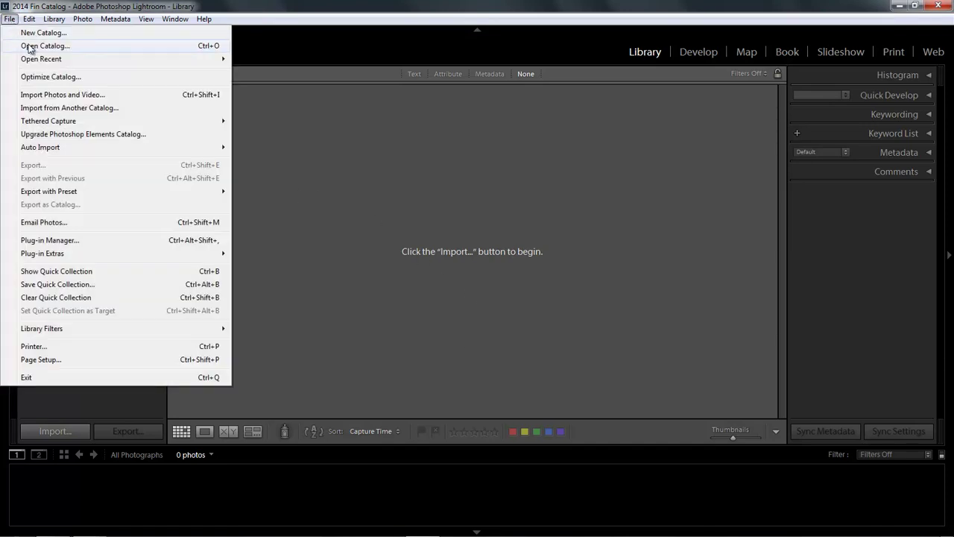
{"action": "left_click", "coordinate": [31, 47]}
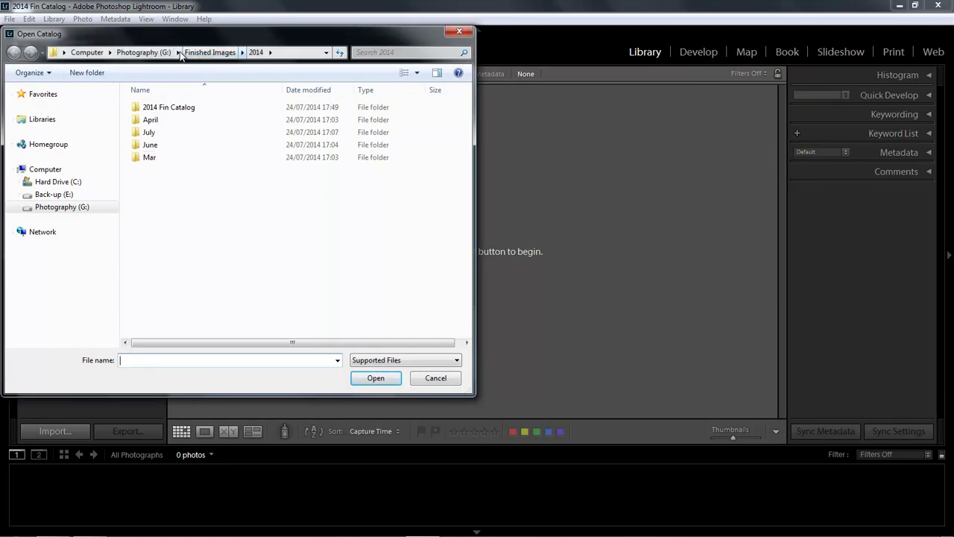
{"action": "left_click", "coordinate": [155, 56]}
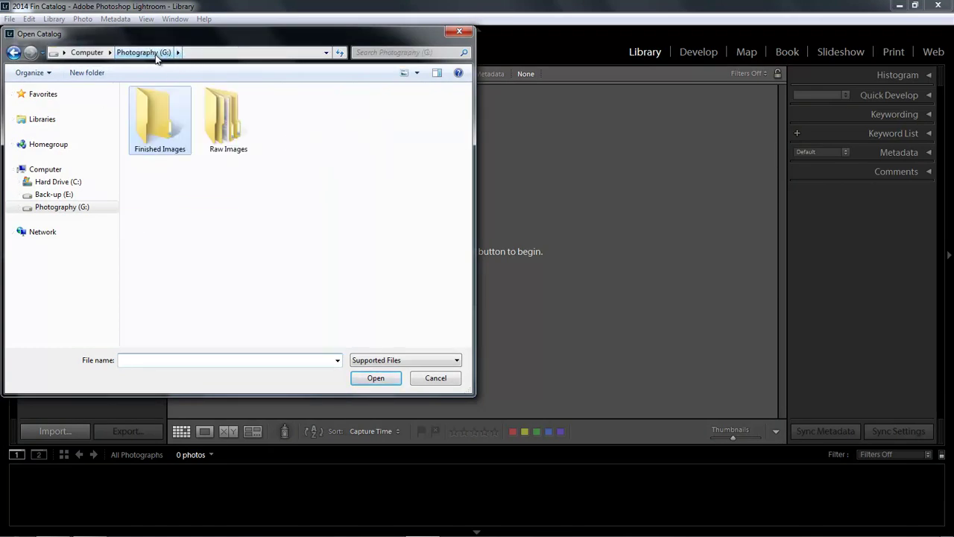
{"action": "double_click", "coordinate": [222, 118]}
{"action": "double_click", "coordinate": [151, 108]}
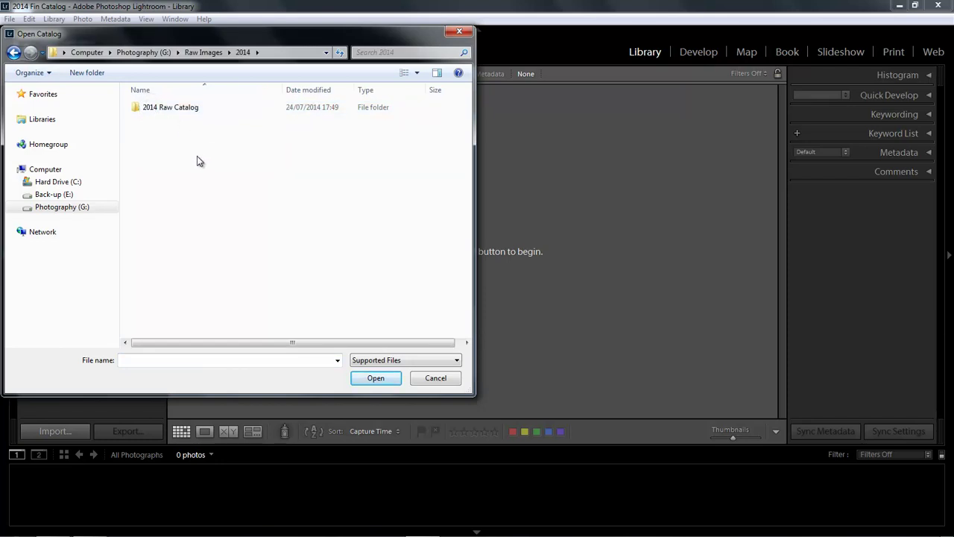
{"action": "double_click", "coordinate": [144, 111]}
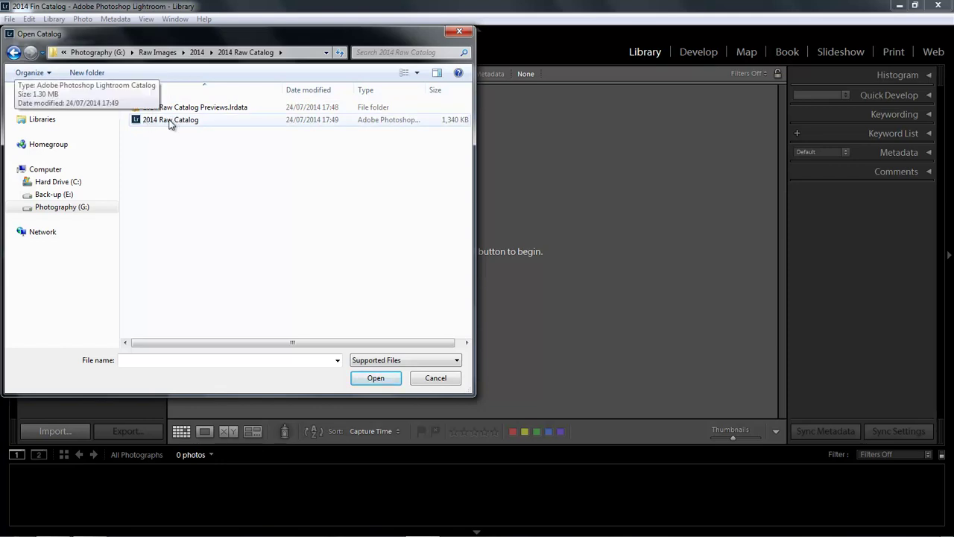
{"action": "double_click", "coordinate": [171, 122]}
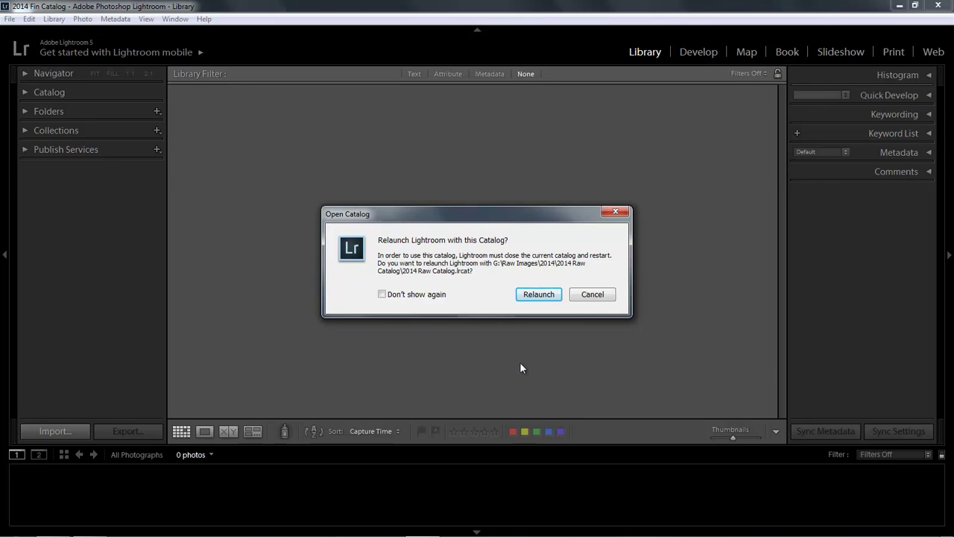
{"action": "left_click", "coordinate": [538, 295]}
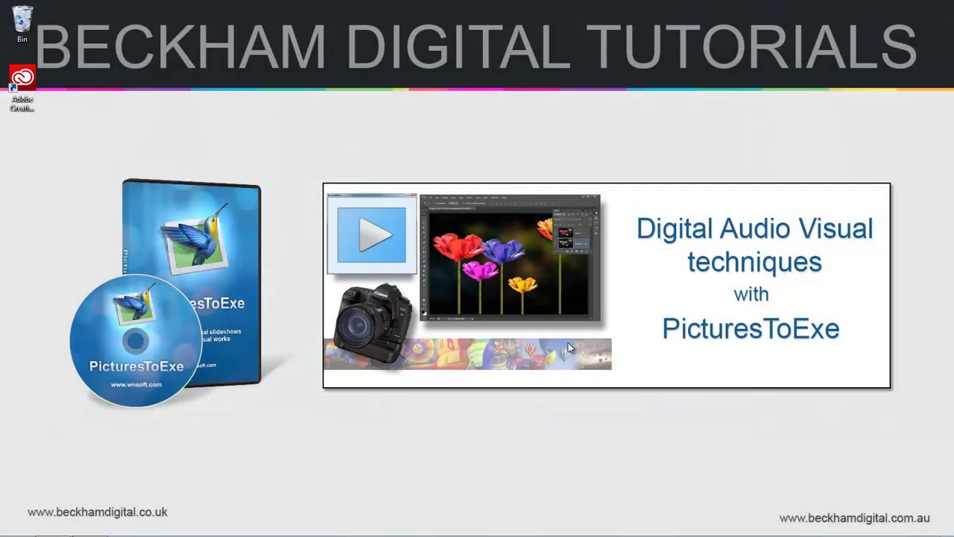